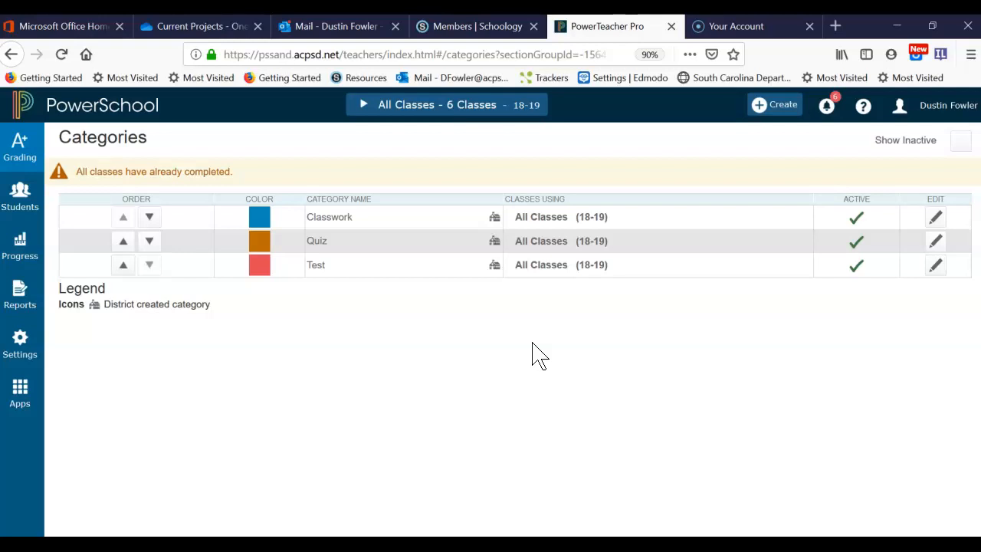
Open the Traditional Grade Calculations settings and collapse every class section from 1(A) Personal Finance to 7(A) AP Human Geography
left_click(23, 352)
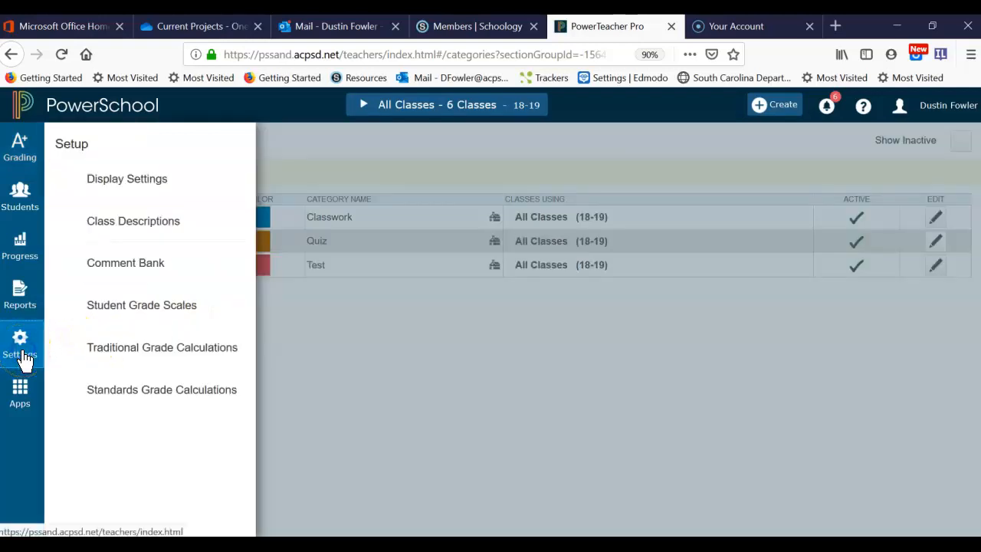
left_click(124, 349)
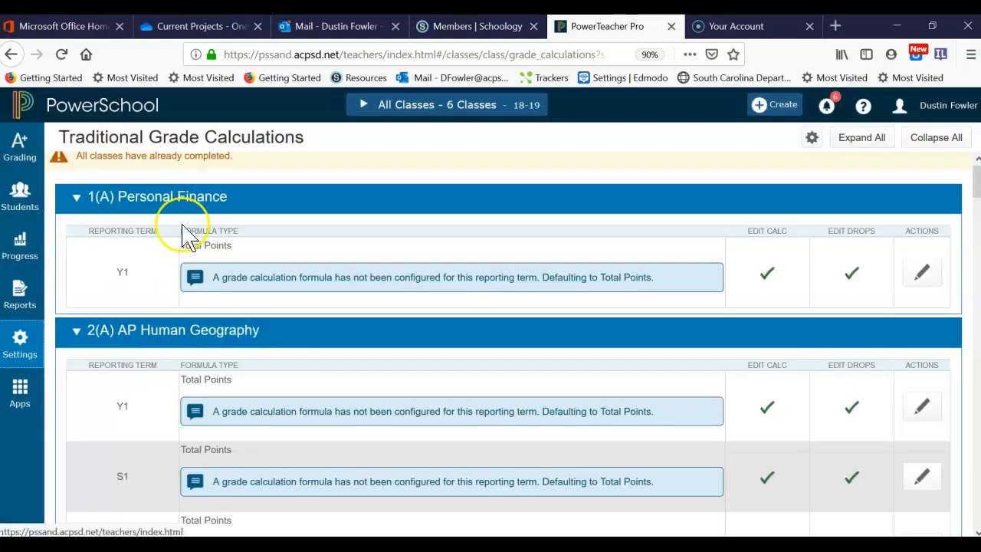
left_click(148, 201)
left_click(115, 231)
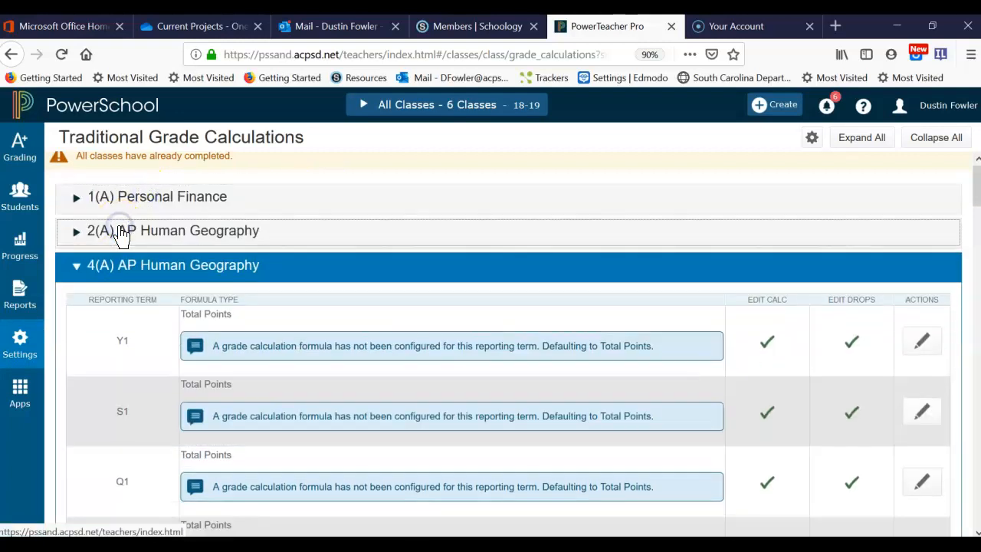
left_click(127, 270)
left_click(120, 298)
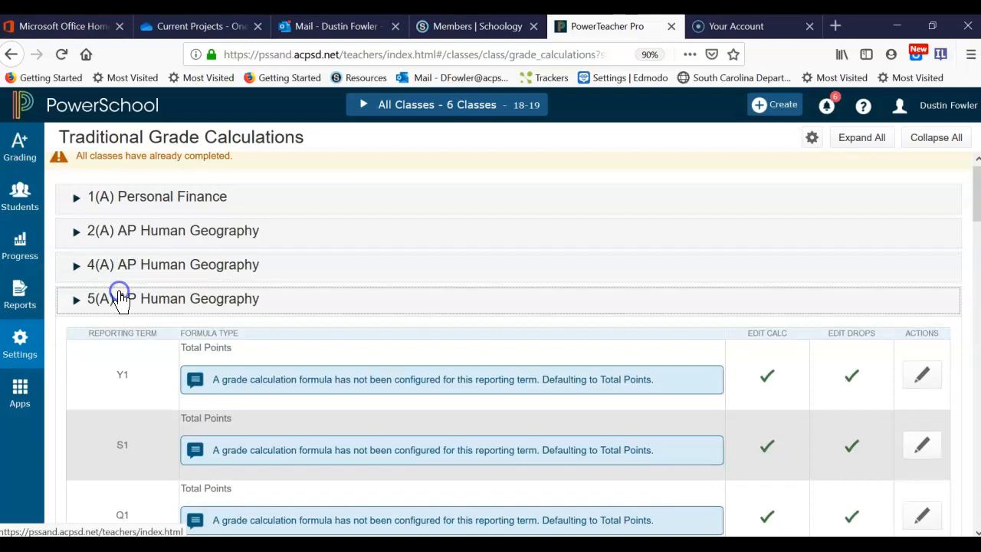
left_click(111, 340)
left_click(111, 371)
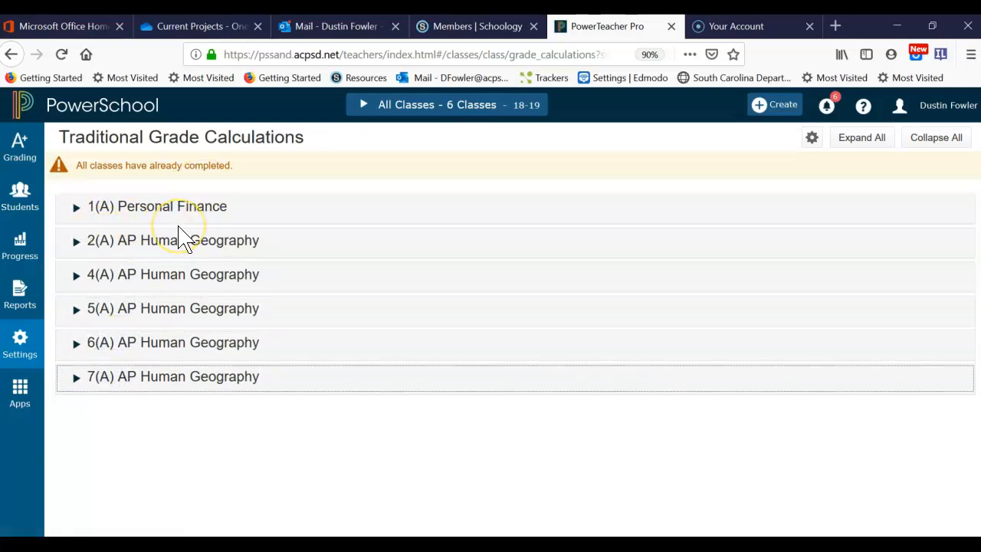
Expand 2(A) AP Human Geography and set the Y1 reporting term's formula type to Term Weighting with attribute S1
left_click(103, 243)
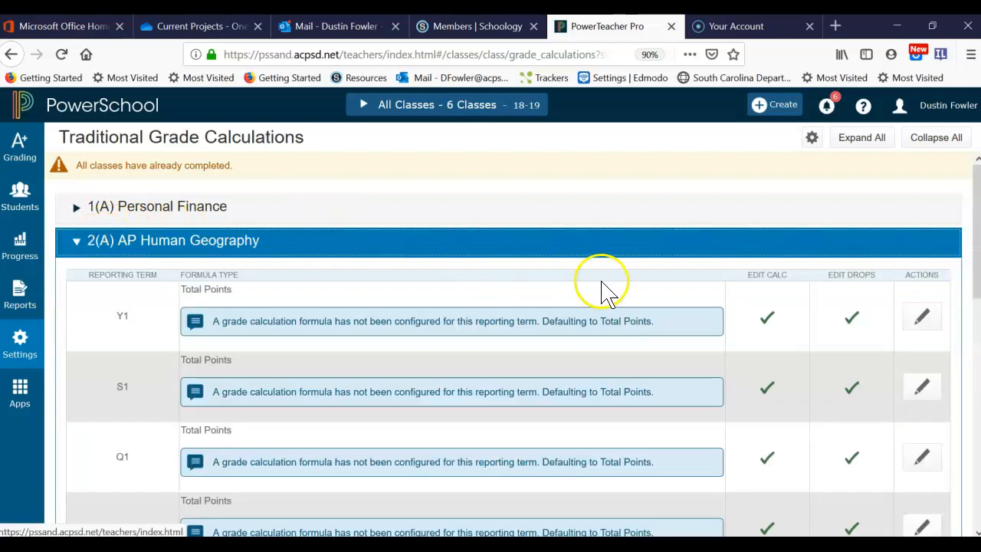
scroll(663, 348, "down", 2)
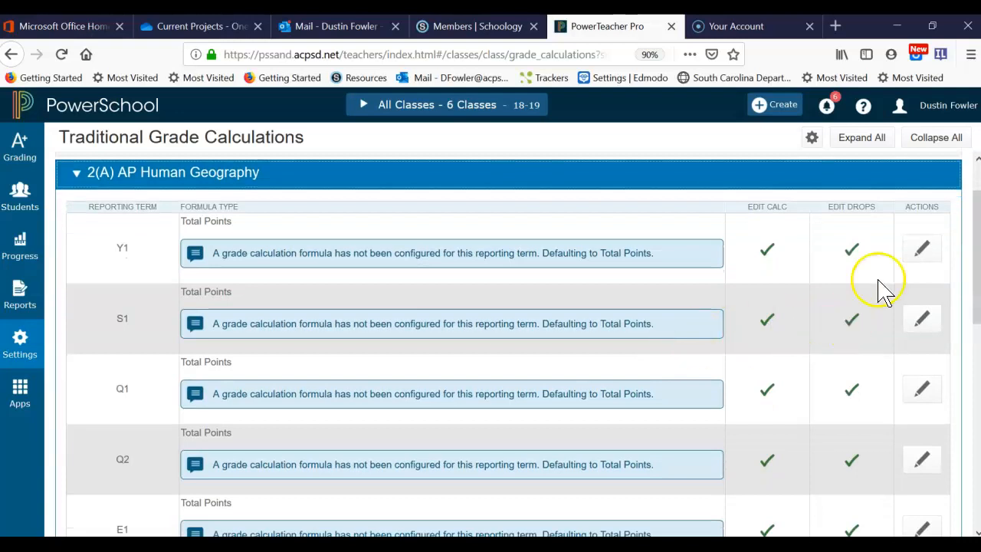
double_click(122, 247)
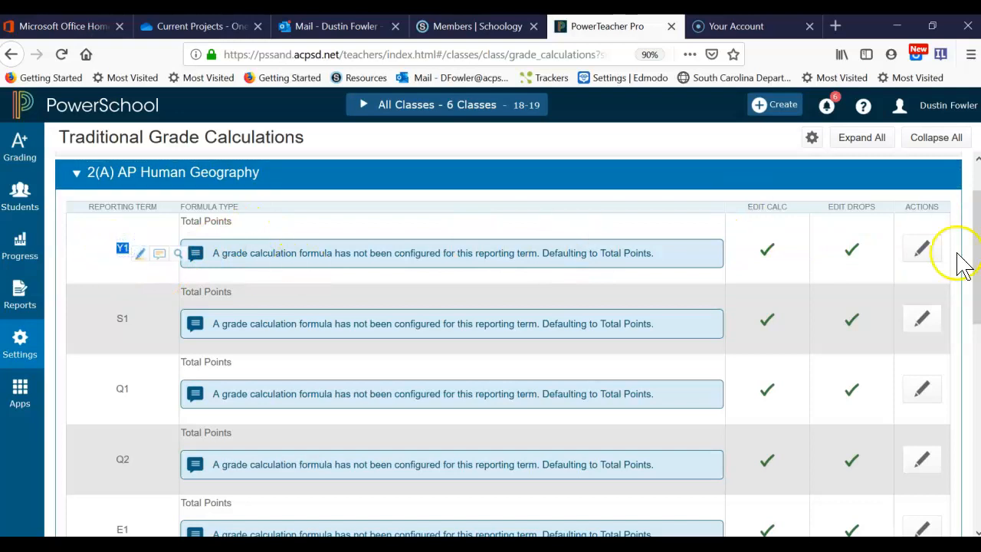
left_click(922, 249)
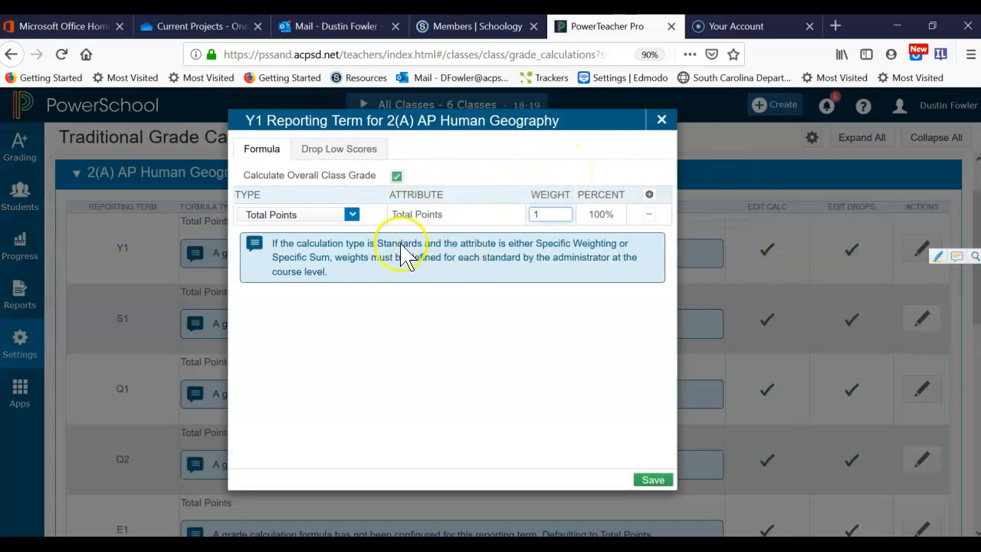
left_click(351, 216)
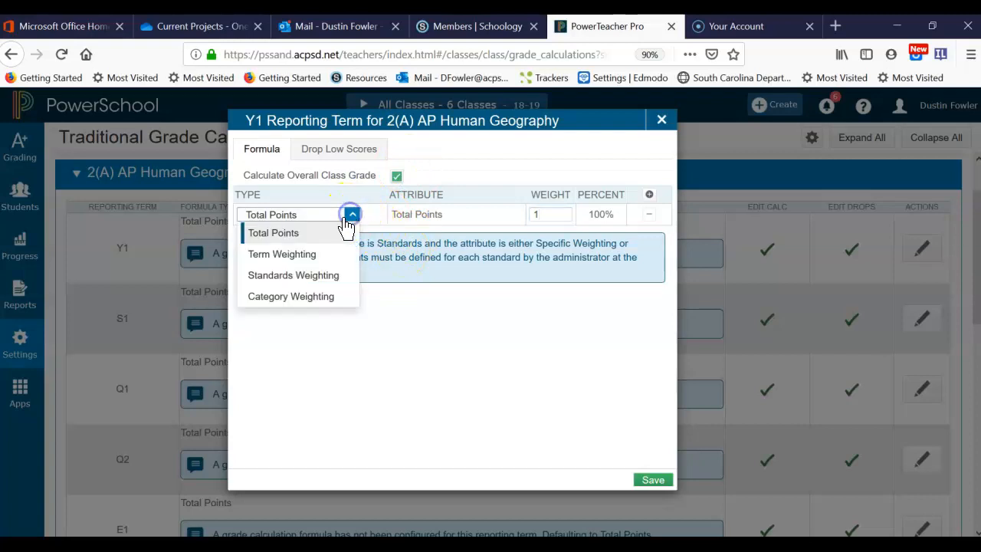
left_click(283, 256)
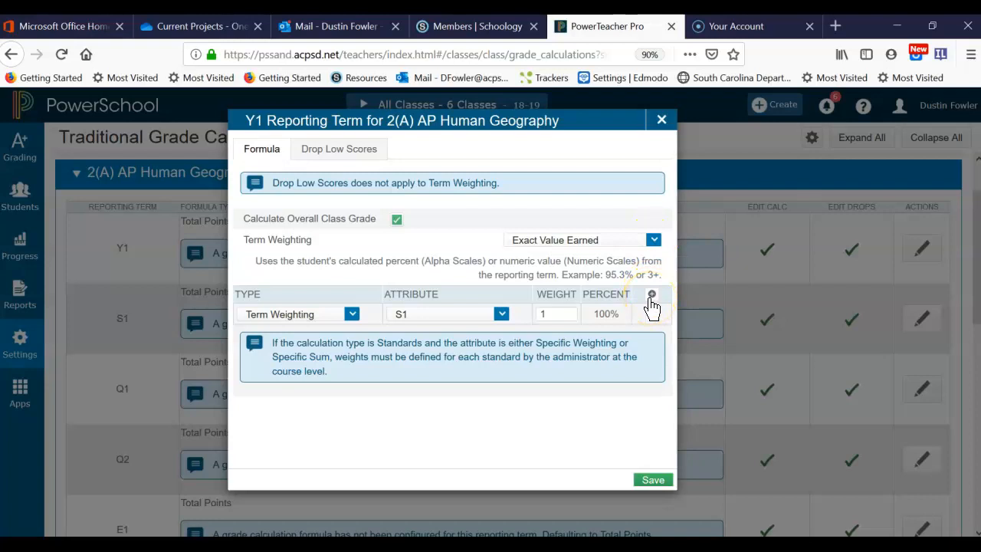
Add a second Term Weighting row for S2 to the Y1 formula and save it
left_click(652, 295)
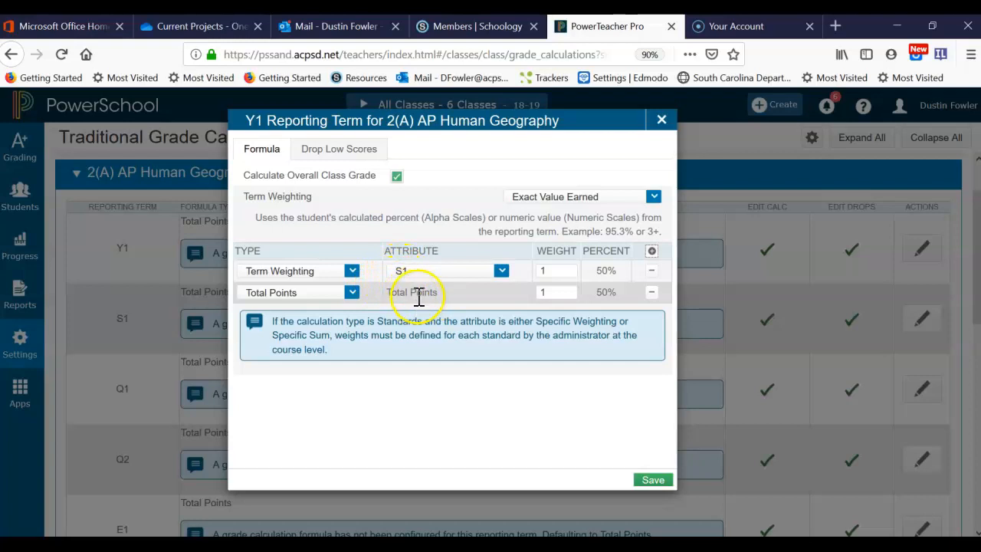
left_click(352, 292)
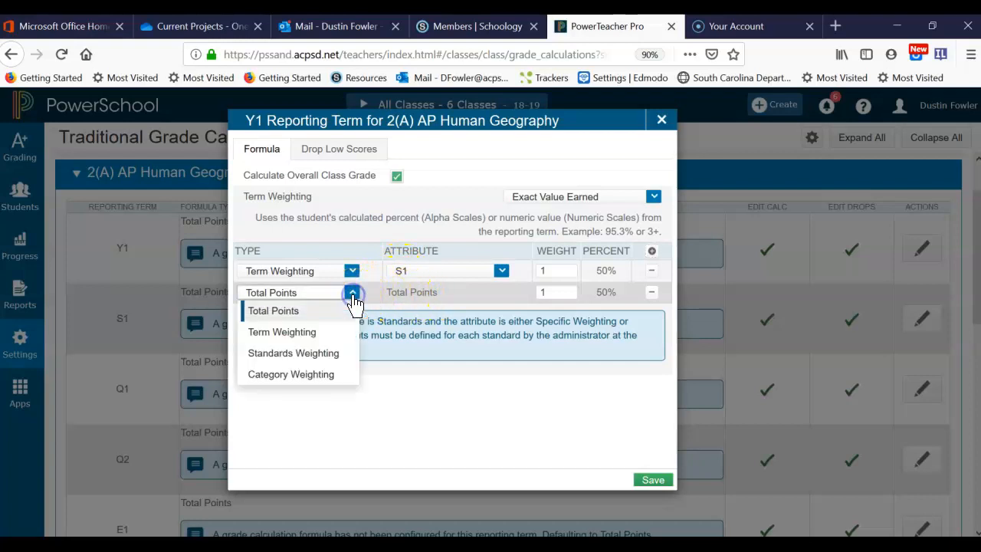
left_click(285, 334)
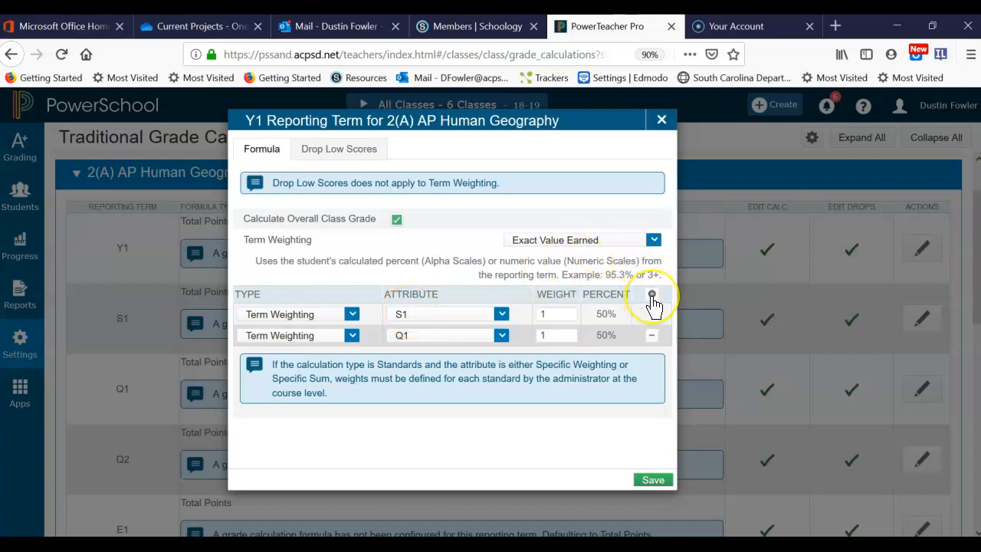
left_click(402, 336)
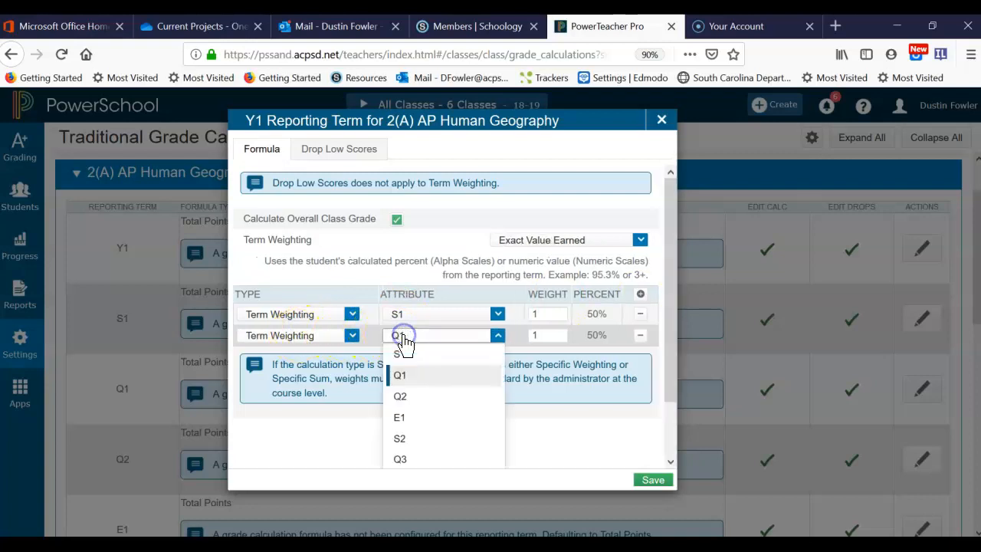
left_click(400, 442)
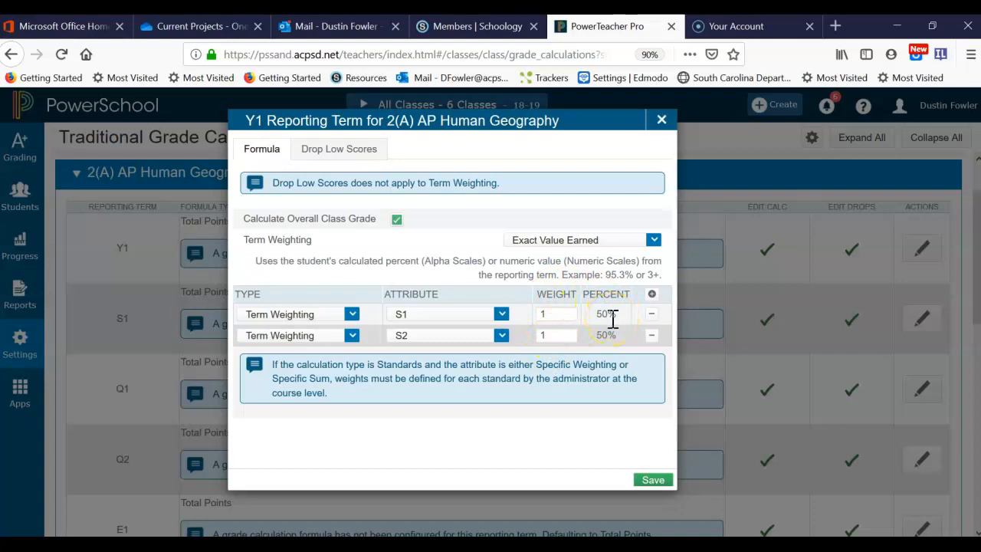
left_click(641, 479)
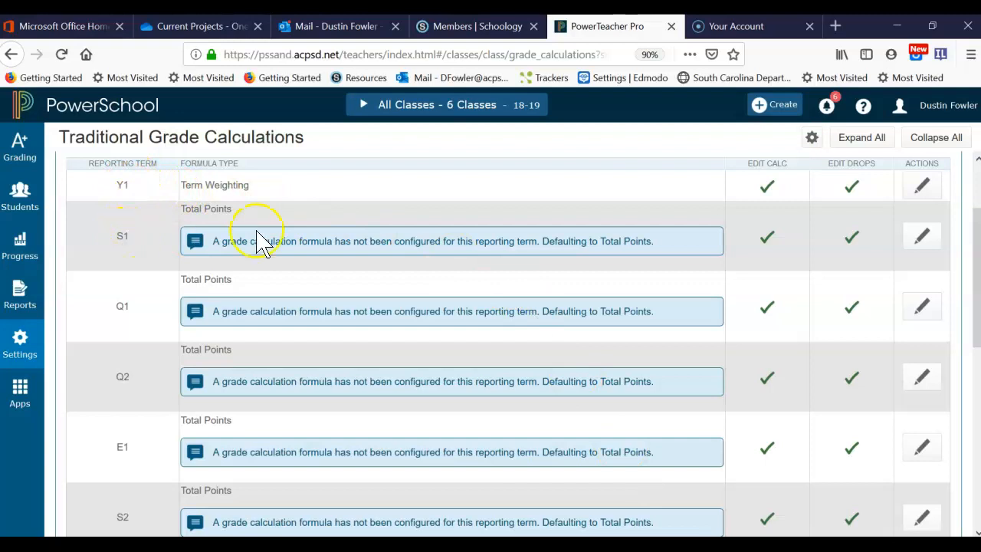
Build the S1 reporting term's formula for 2(A) AP Human Geography from three Term Weighting rows: Q1, Q2 and E1
left_click(927, 236)
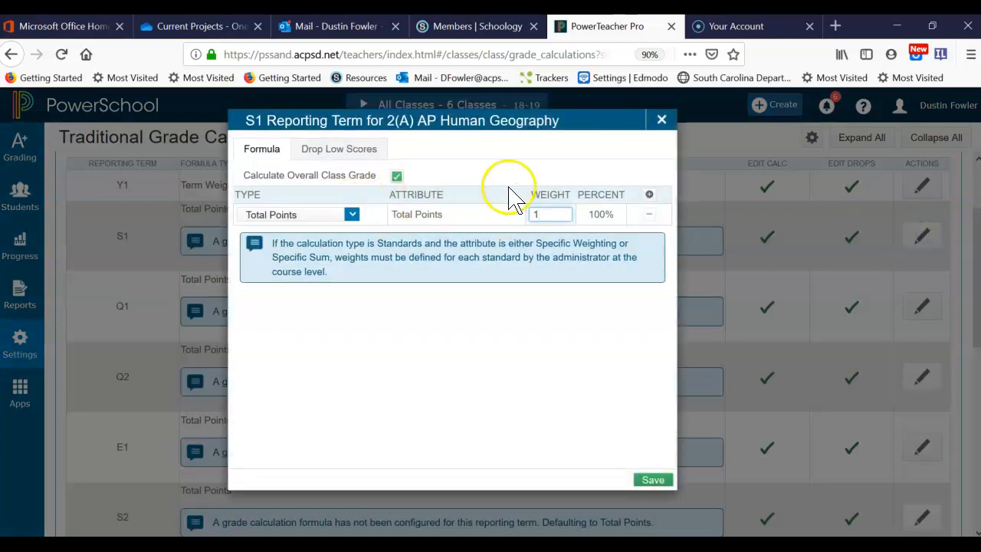
left_click(649, 194)
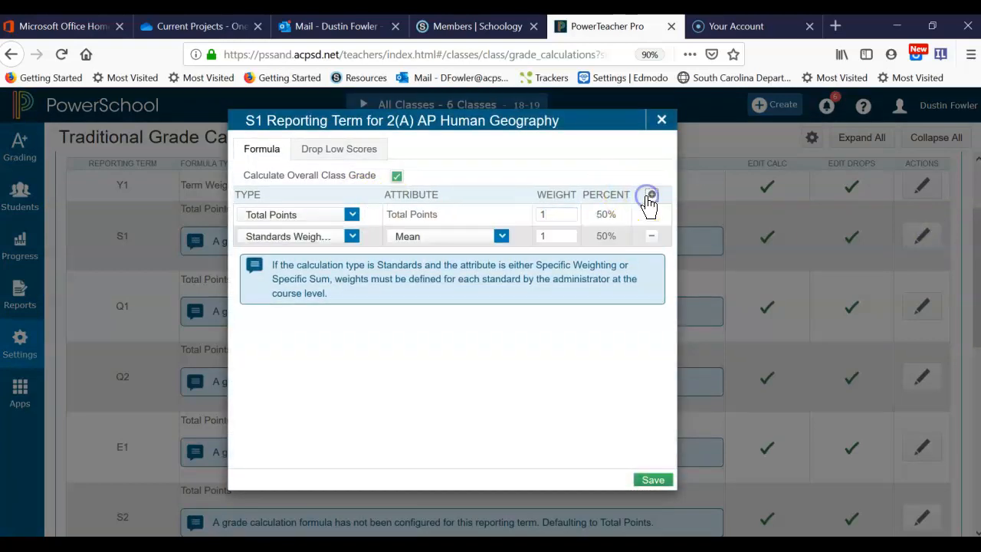
left_click(650, 196)
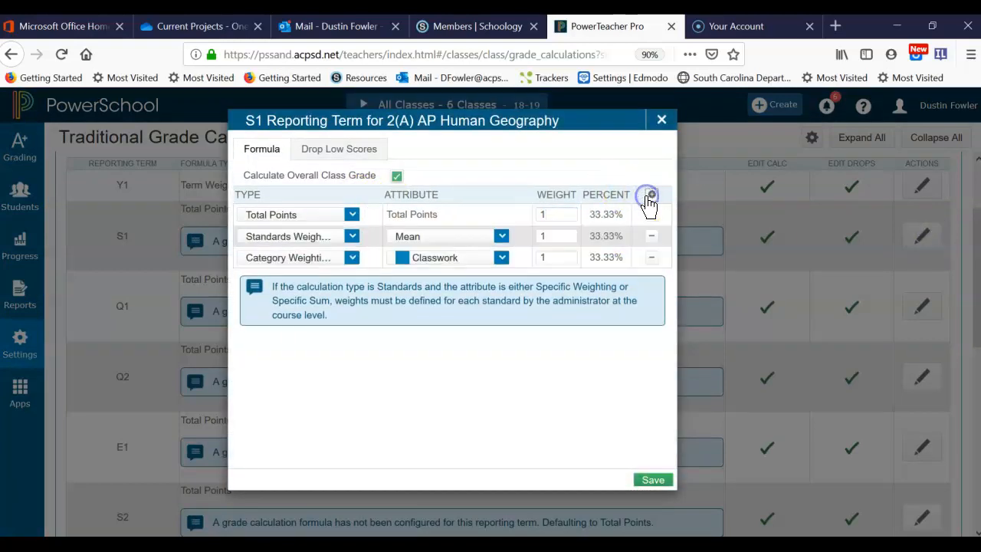
left_click(282, 220)
left_click(278, 255)
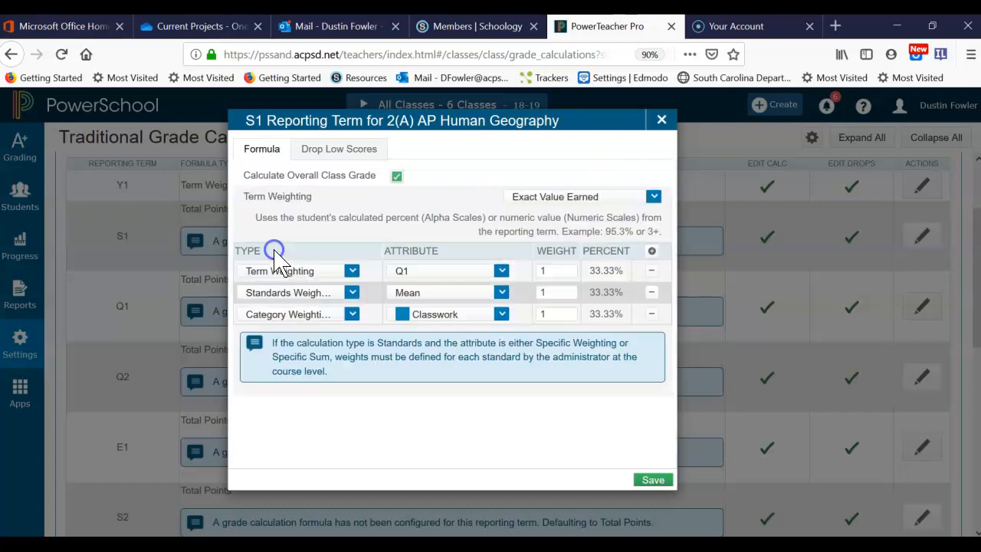
left_click(278, 292)
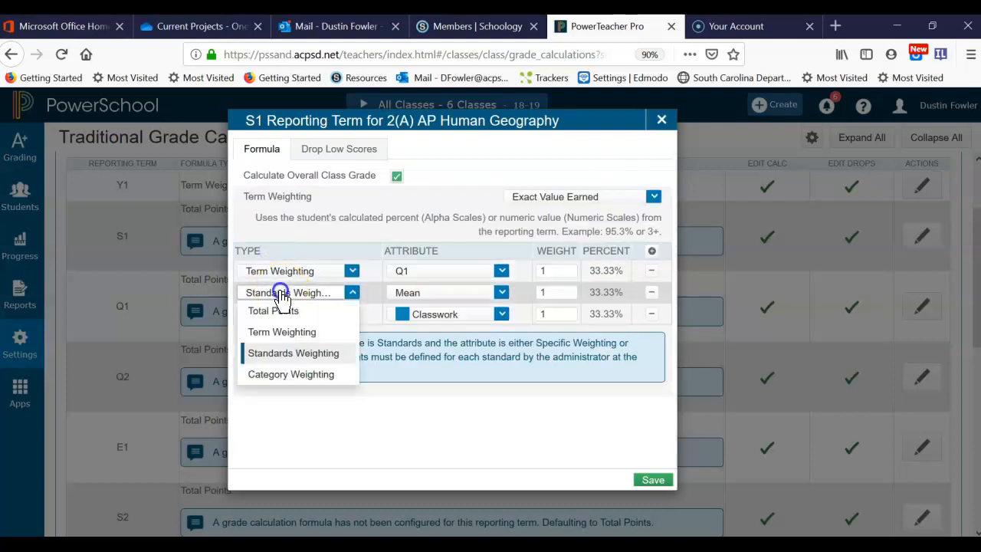
left_click(278, 335)
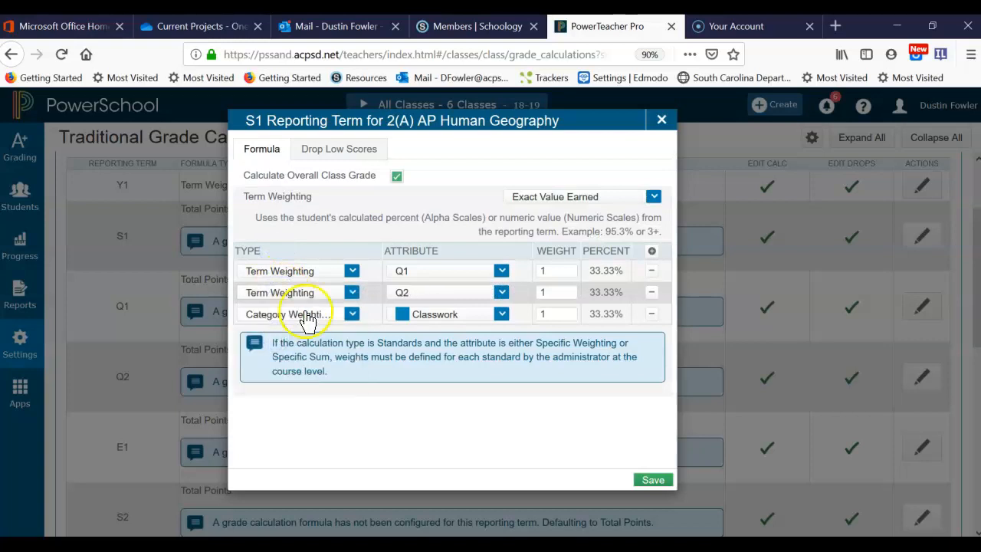
left_click(301, 315)
left_click(281, 354)
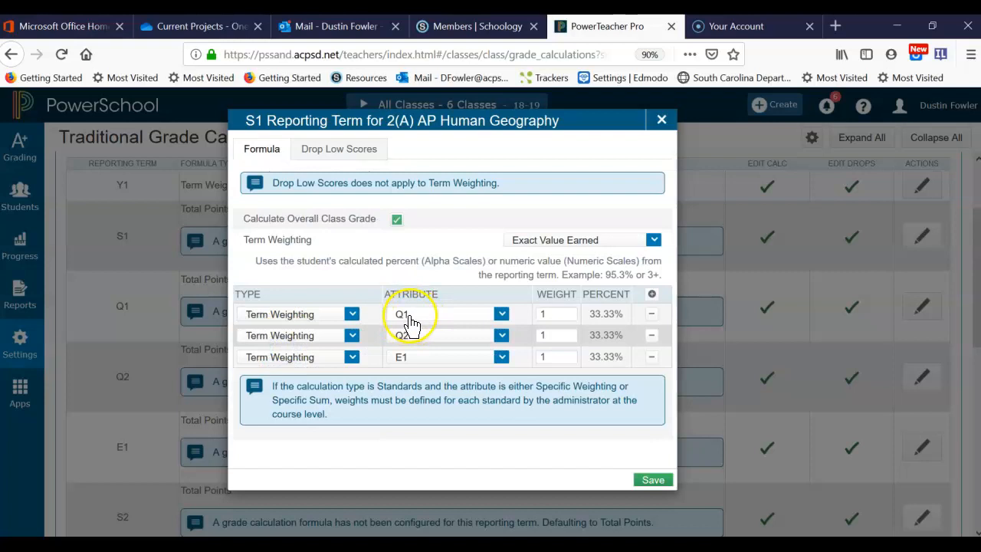
left_click(411, 337)
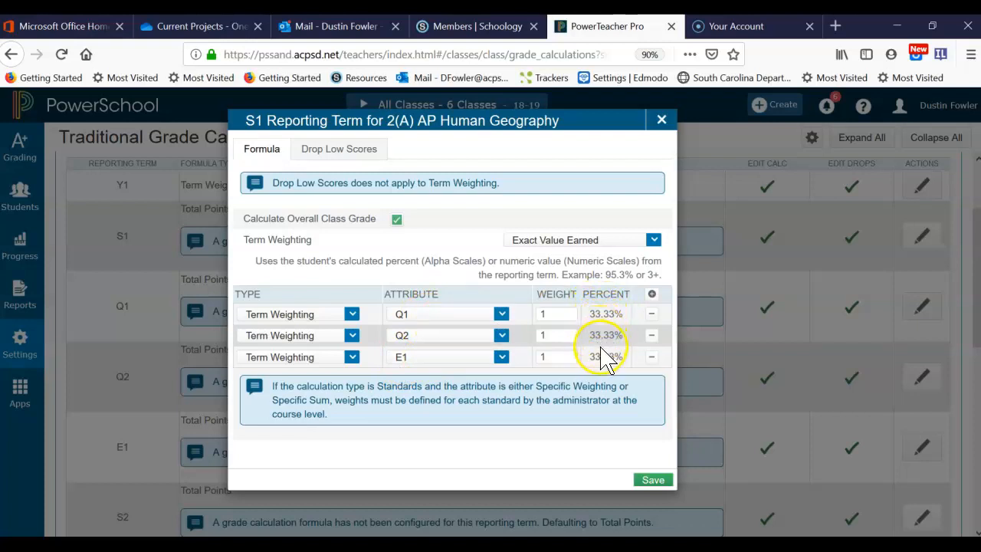
Set the weights of Q1 and Q2 in the S1 formula to 2 each and save it
left_click_drag(567, 308, 535, 331)
type("22")
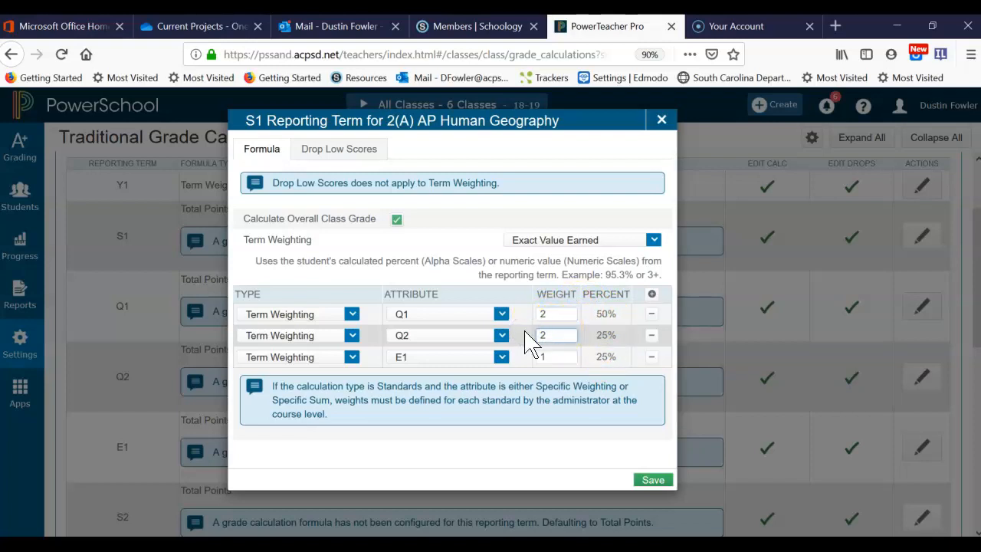
left_click(603, 331)
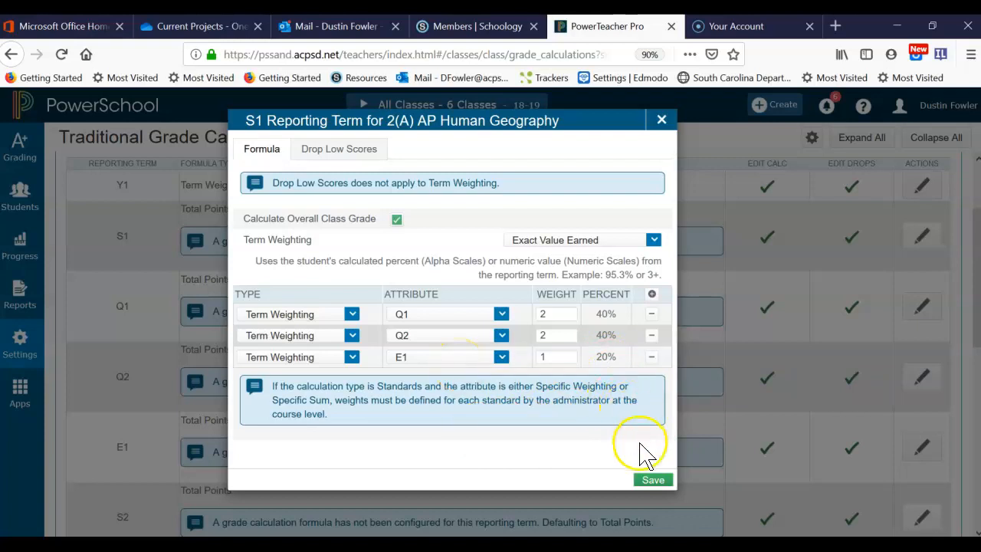
left_click(643, 477)
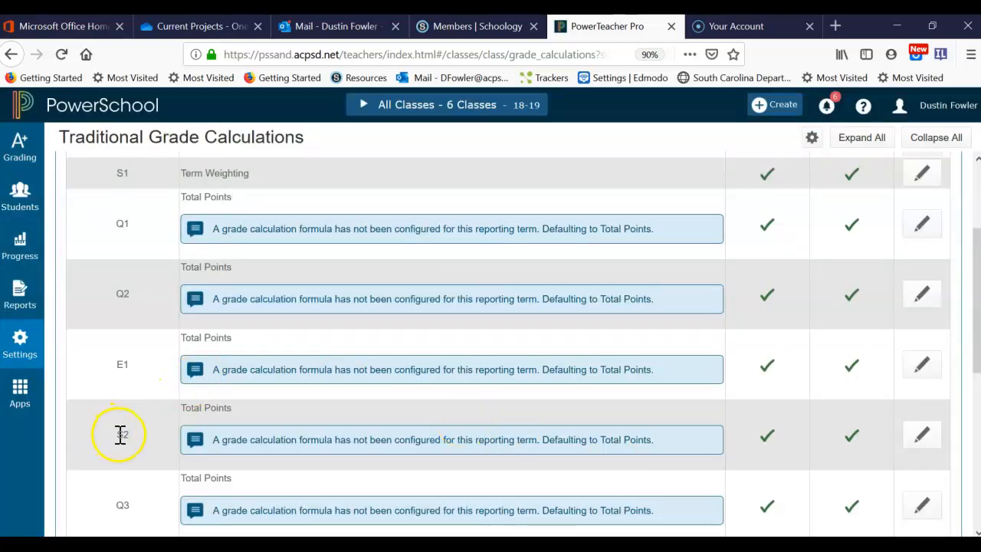
Build the S2 reporting term's formula for 2(A) AP Human Geography from three Term Weighting rows: Q3, Q4 and E2
left_click(934, 433)
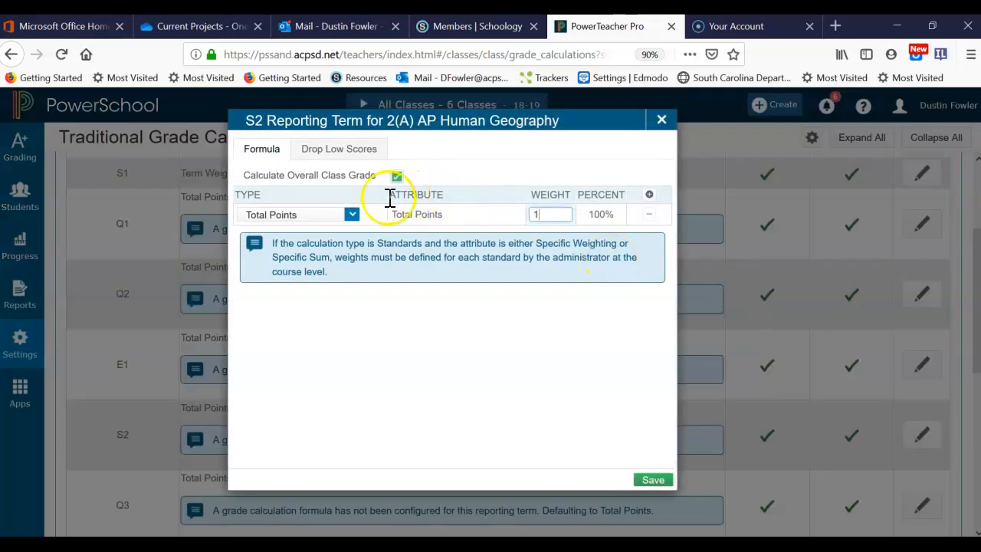
left_click(351, 219)
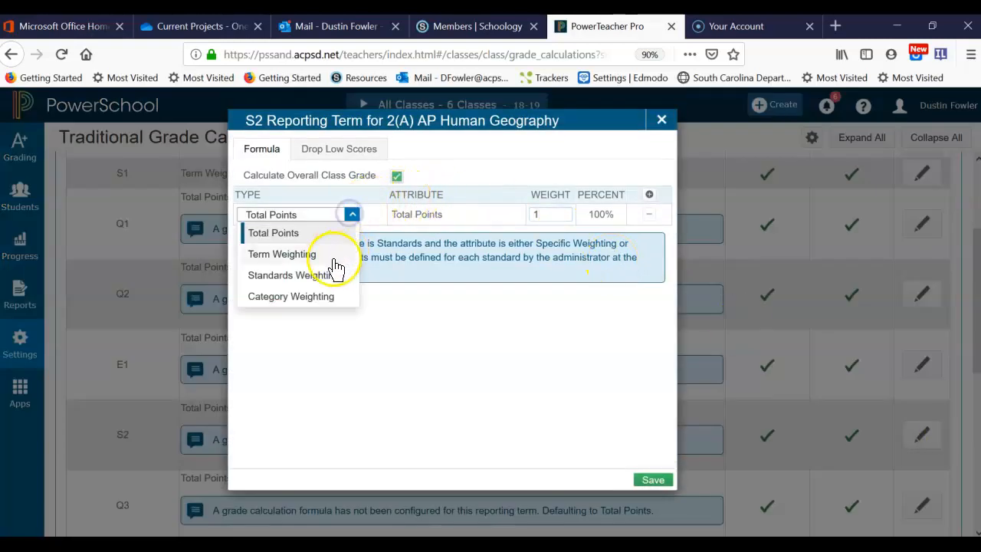
left_click(308, 258)
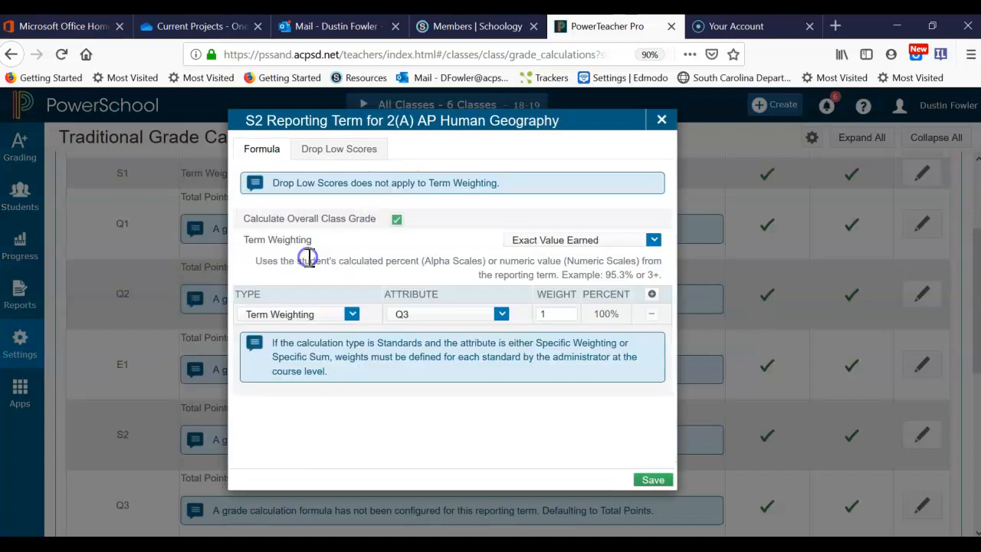
left_click(651, 294)
left_click(651, 251)
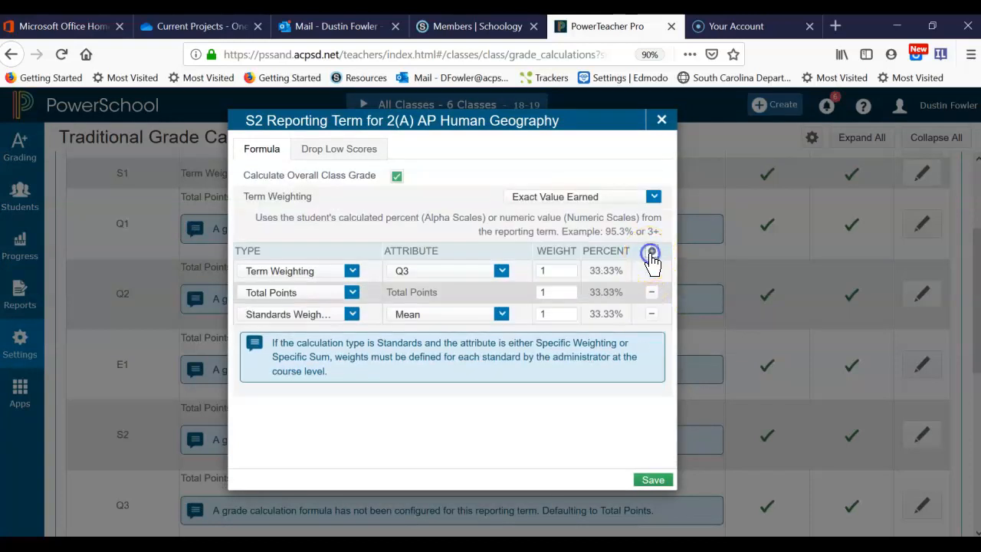
left_click(350, 292)
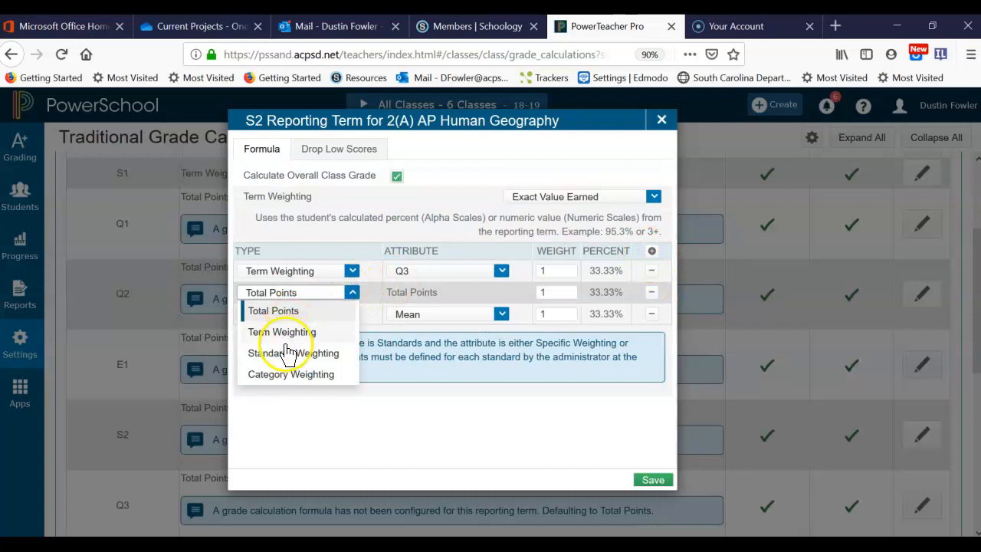
left_click(311, 334)
left_click(339, 357)
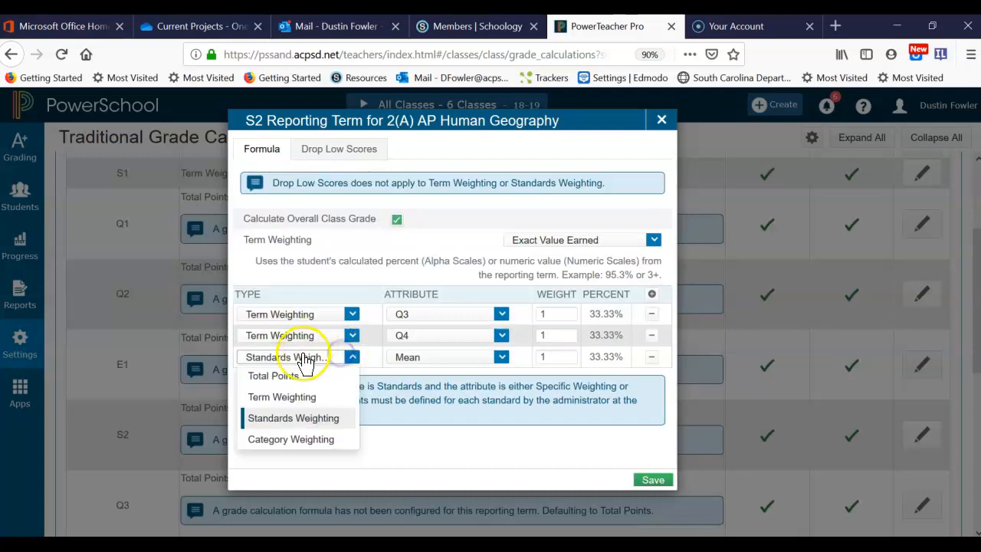
left_click(292, 397)
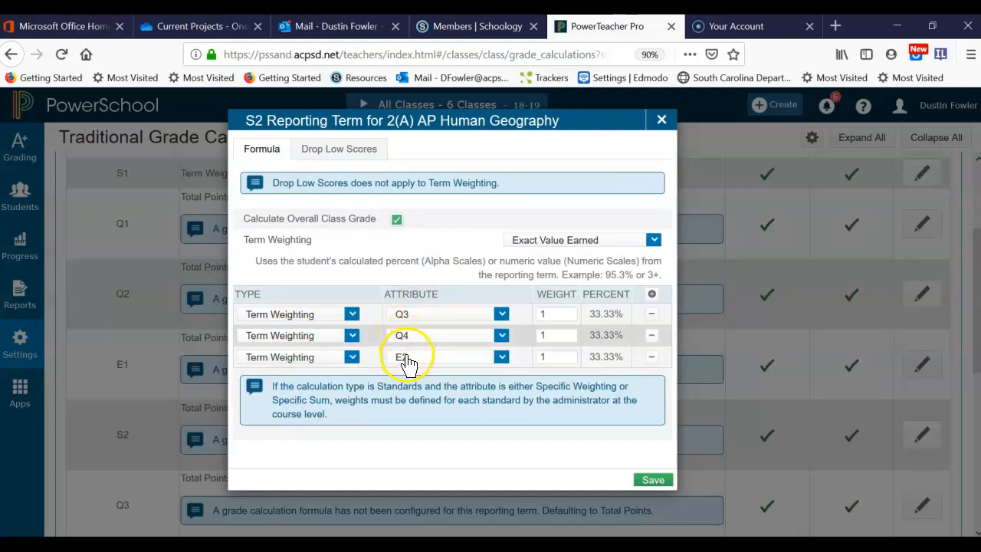
Set the weights of Q3 and Q4 in the S2 formula to 2 each and save it
left_click(540, 315)
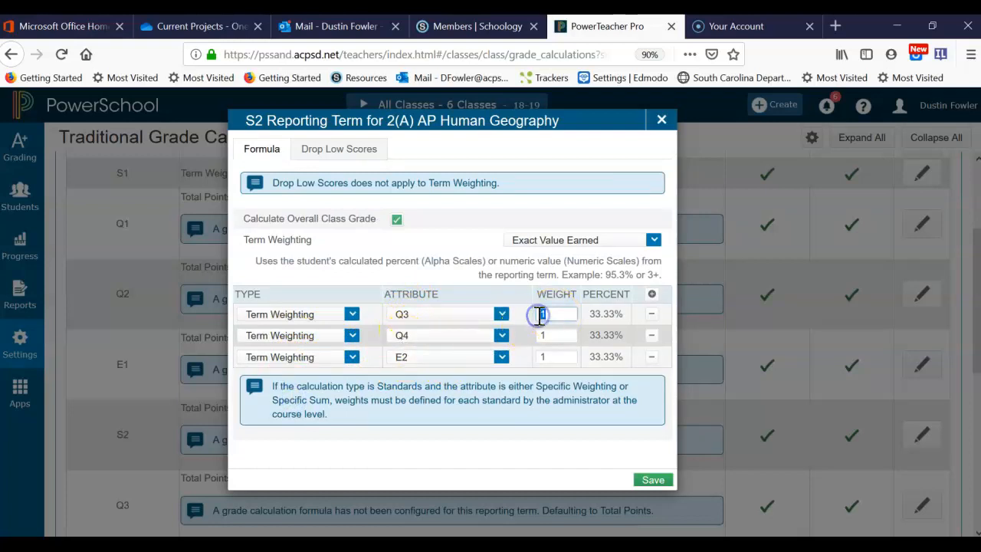
left_click(562, 334)
double_click(539, 334)
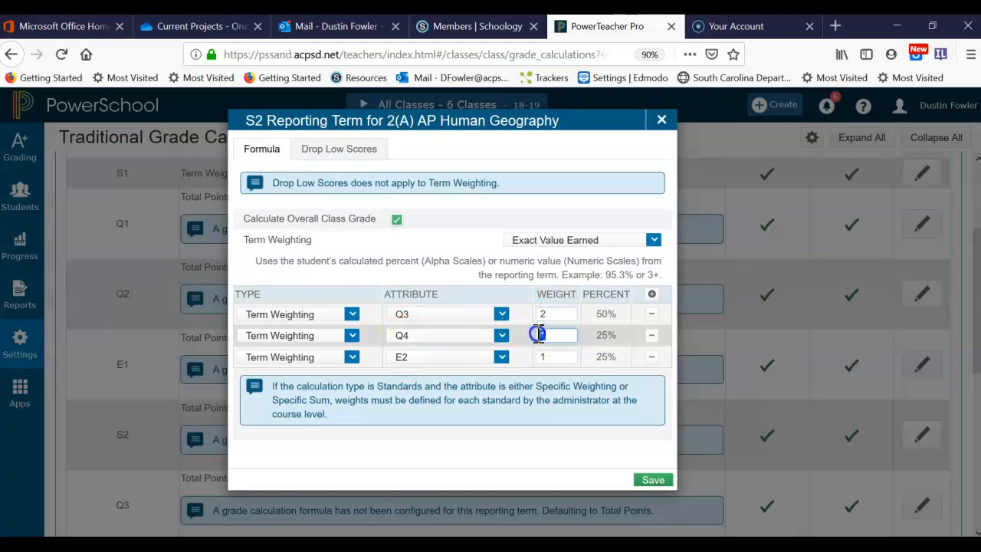
left_click(602, 330)
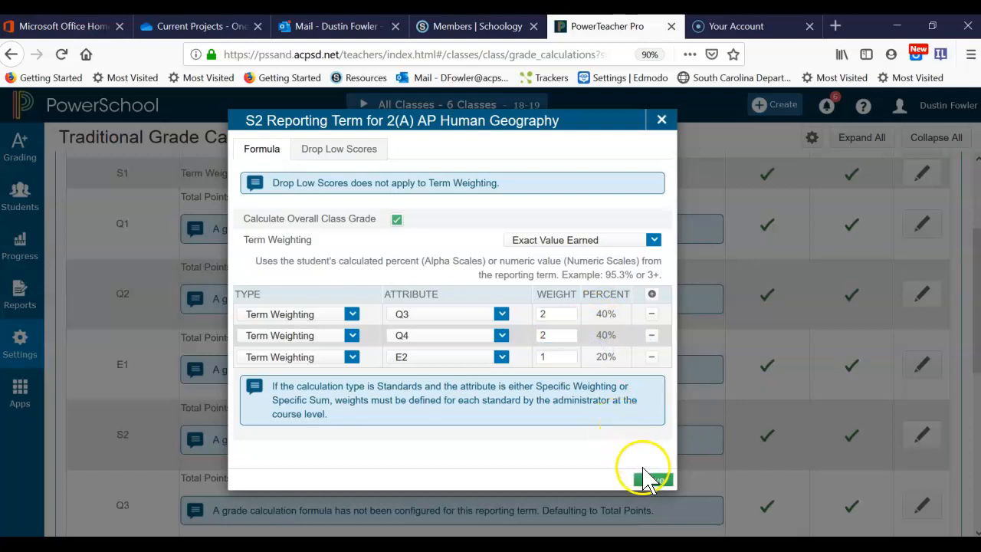
left_click(647, 480)
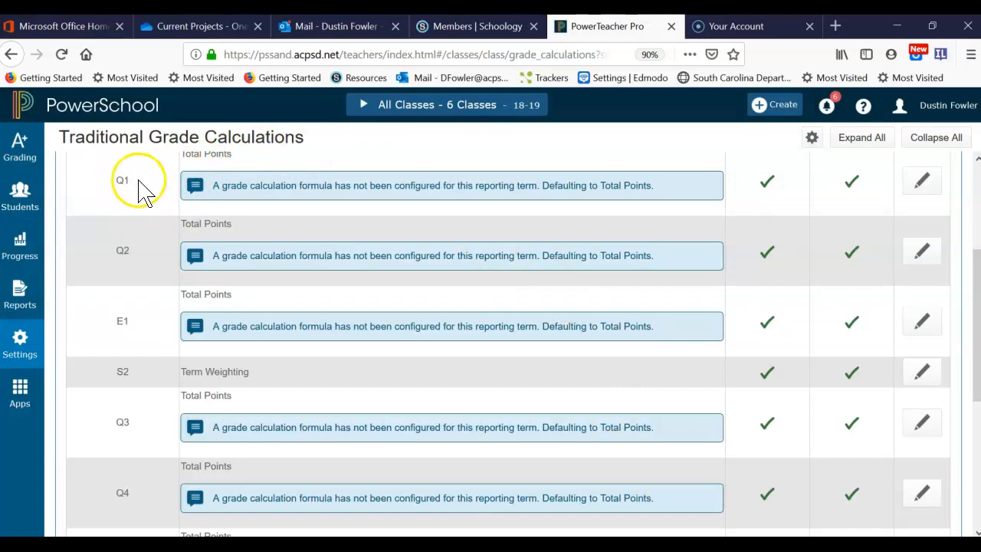
Build the Q1 reporting term's formula for 2(A) AP Human Geography from three Category Weighting rows: Quiz, Test and Classwork
left_click(923, 184)
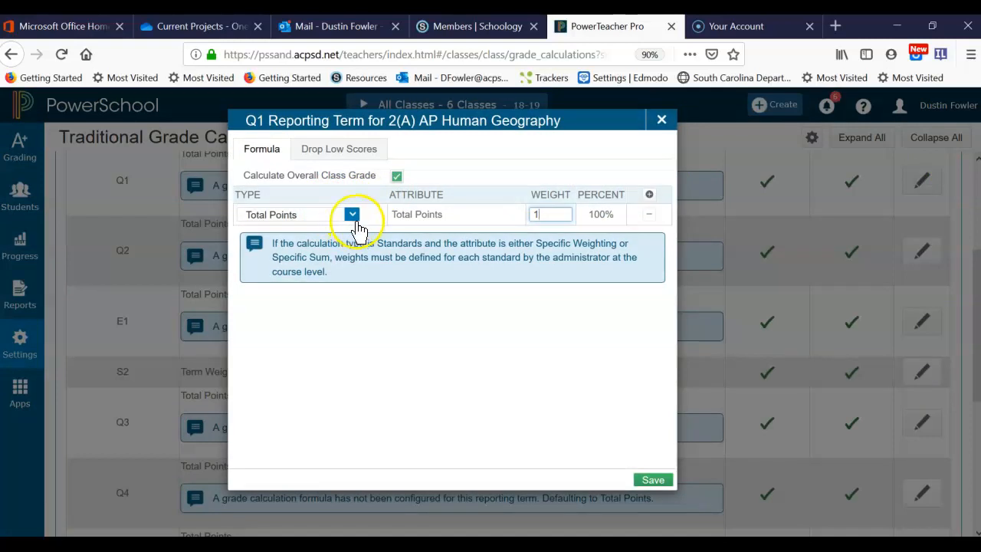
left_click(649, 198)
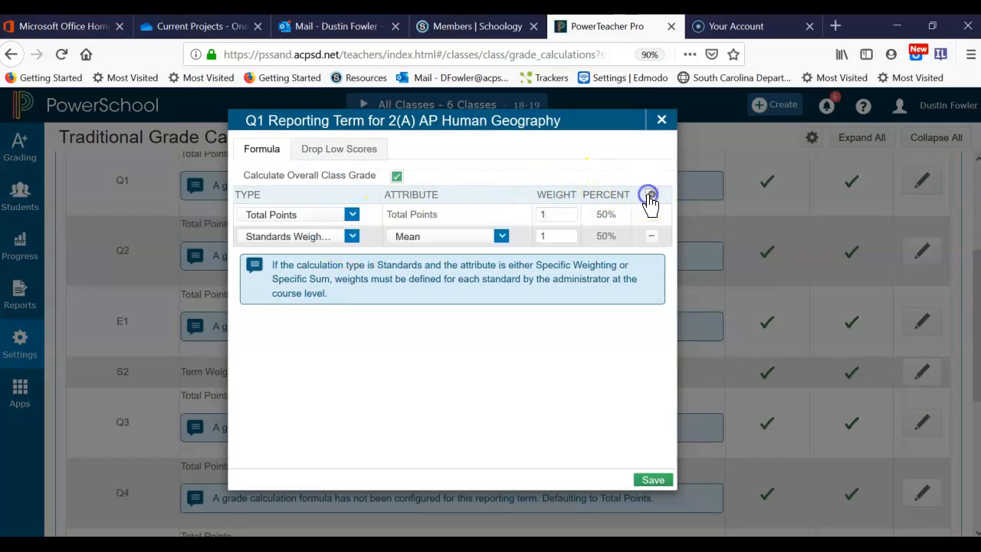
left_click(650, 200)
left_click(349, 214)
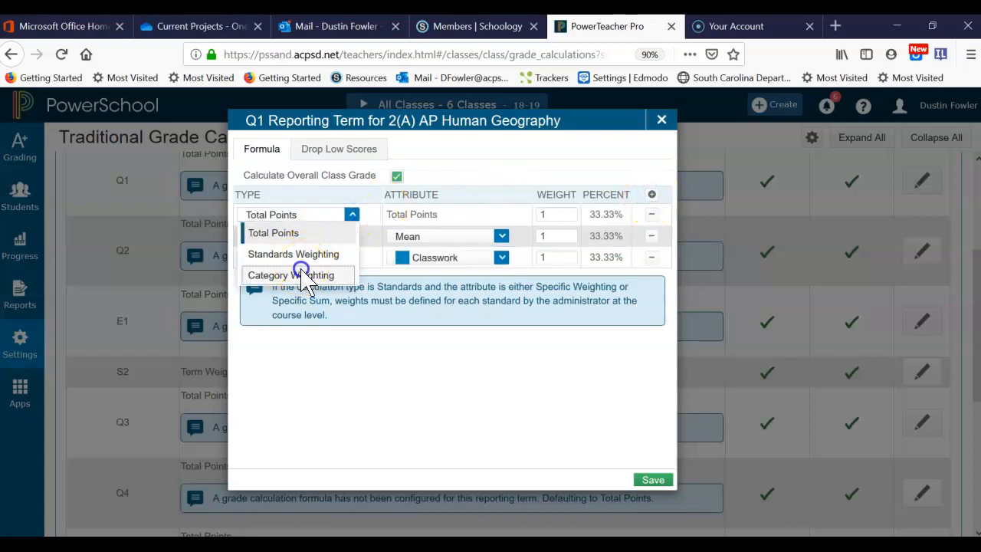
left_click(301, 272)
left_click(313, 237)
left_click(314, 295)
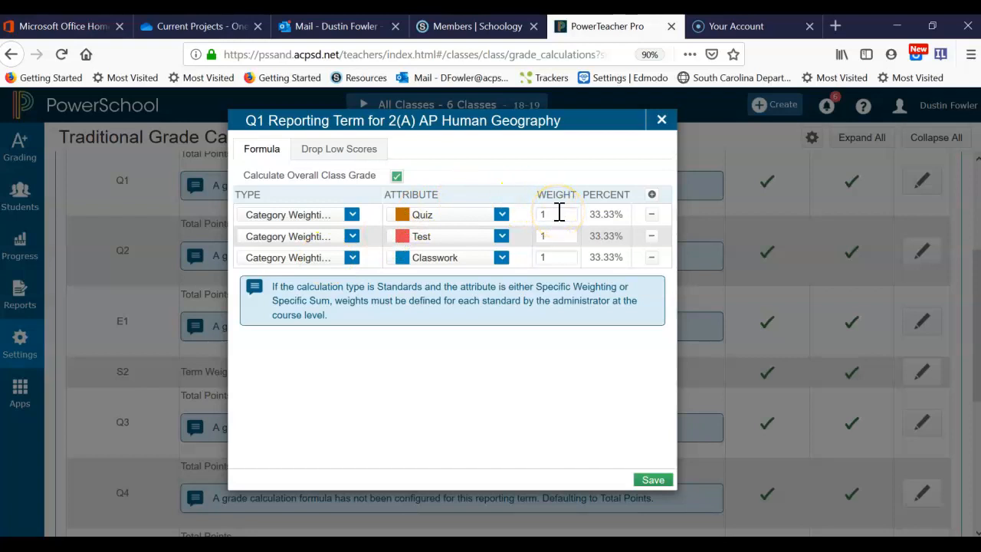
Weight the Q1 categories Quiz 30, Test 50 and Classwork 20, and save the formula
left_click_drag(560, 214, 532, 215)
left_click_drag(553, 256, 534, 257)
type("20")
left_click(566, 214)
left_click_drag(548, 212, 532, 237)
type("30")
type("50")
left_click(573, 308)
left_click(604, 224)
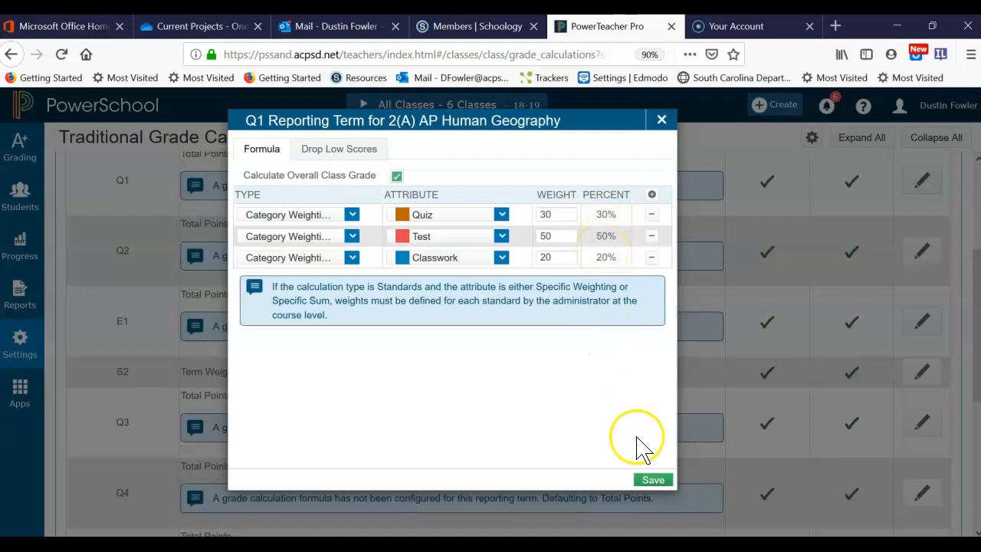
left_click(647, 481)
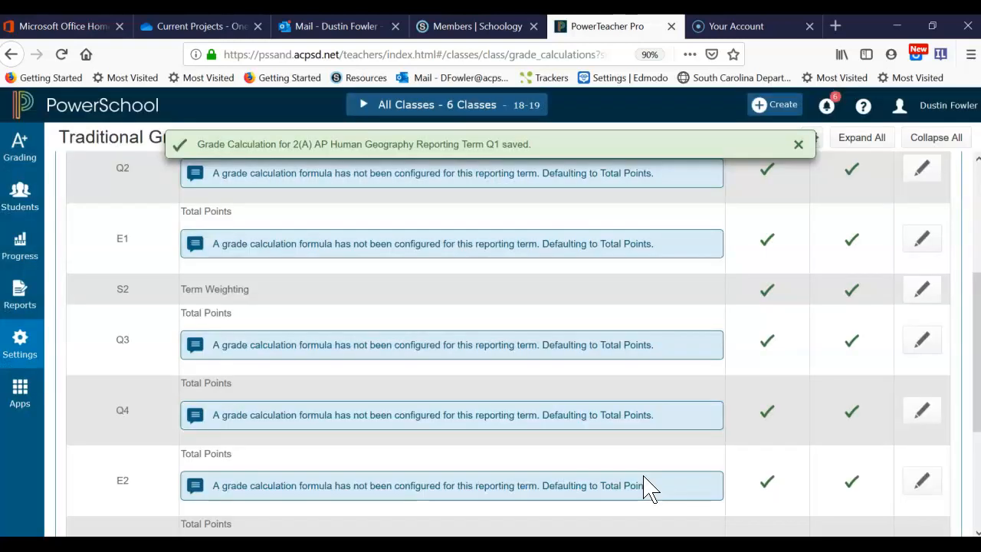
Open the Q2 reporting term's grade calculation formula for editing
left_click(922, 173)
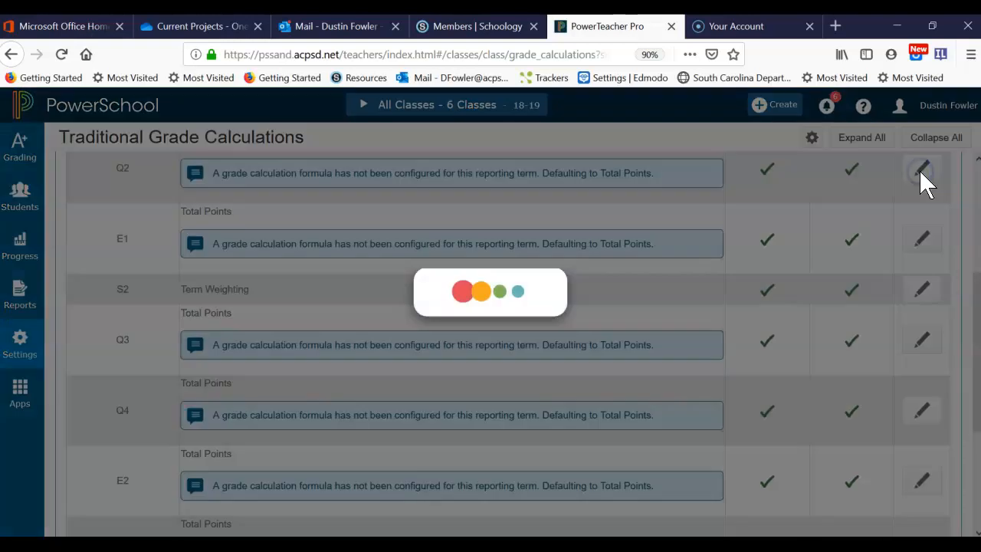